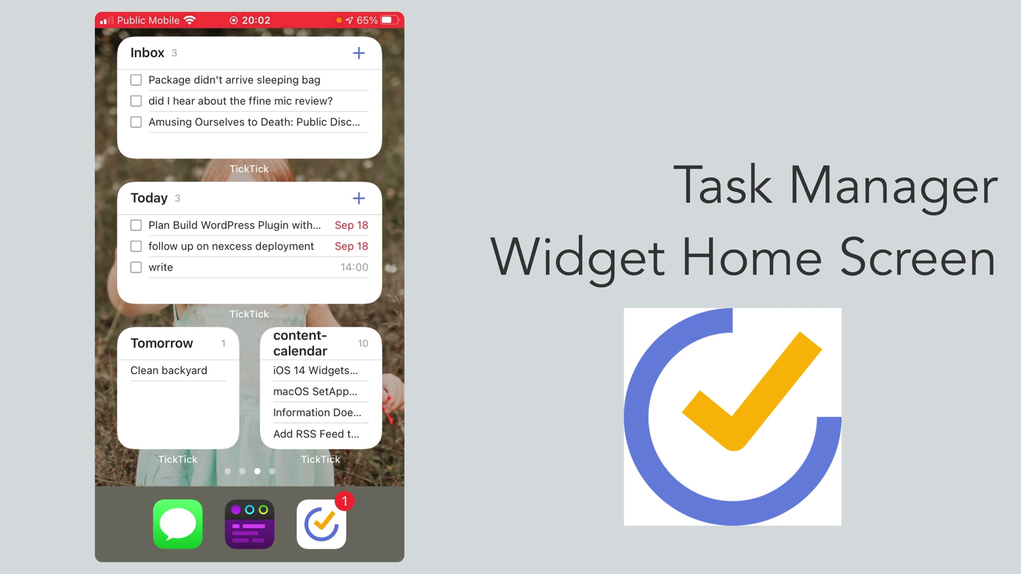
# Step: View TickTick's content-calendar project from its widget and return to the home screen
pyautogui.click(320, 384)
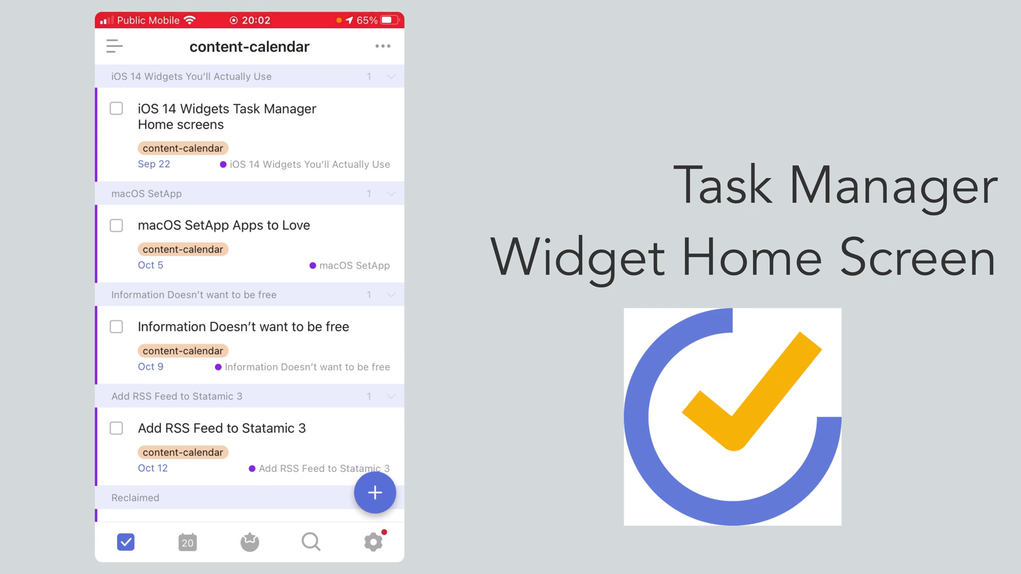
pyautogui.moveTo(249, 557); pyautogui.dragTo(249, 359)
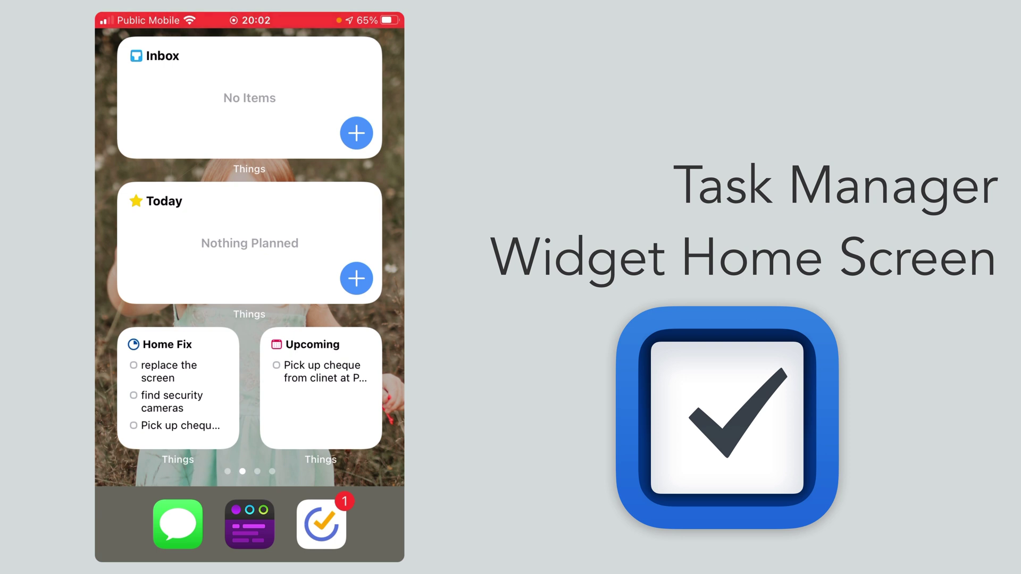
# Step: From the Upcoming widget, enable Show Events and allow Things access to the calendar
pyautogui.click(321, 389)
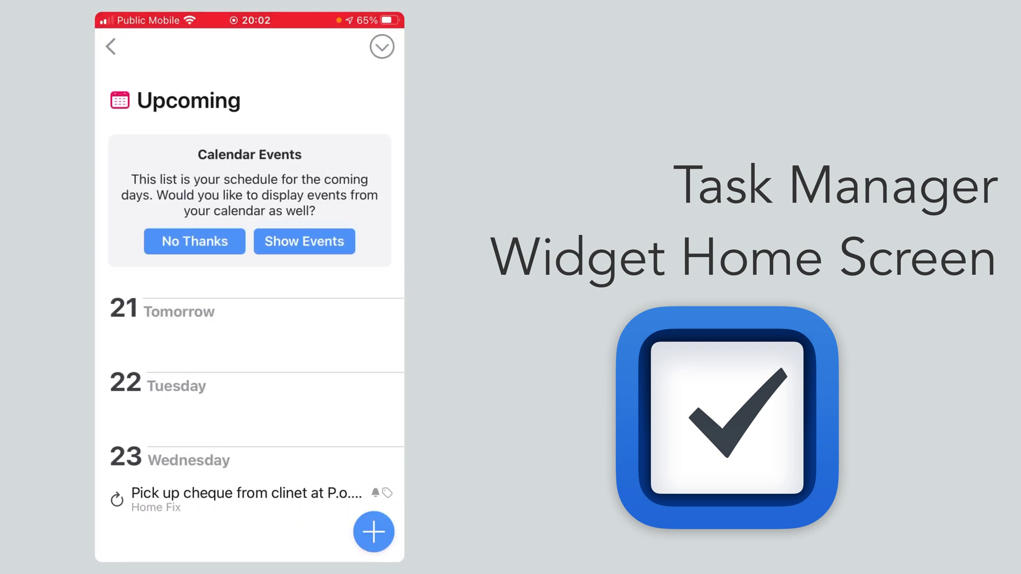
pyautogui.click(304, 241)
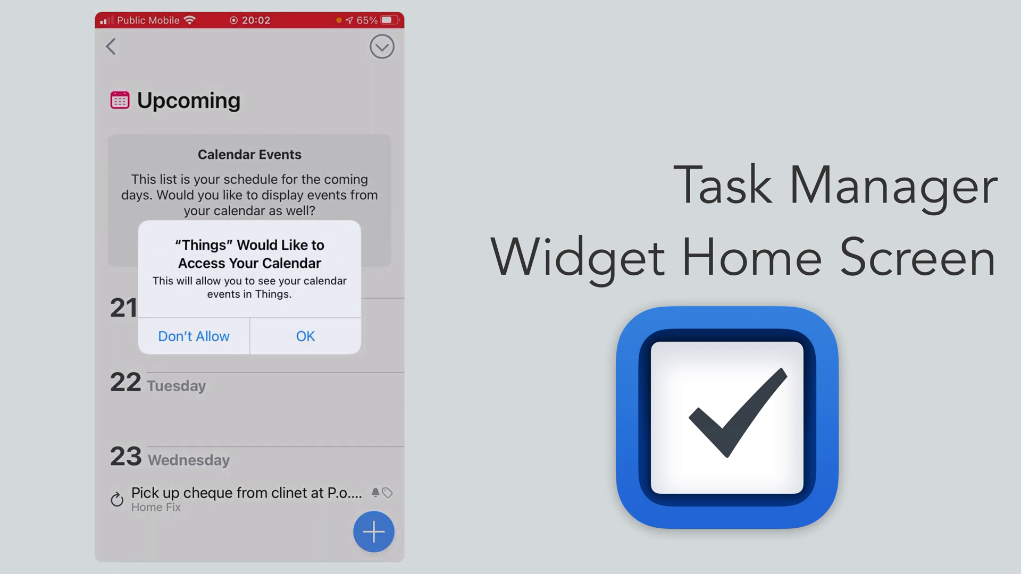
pyautogui.click(303, 335)
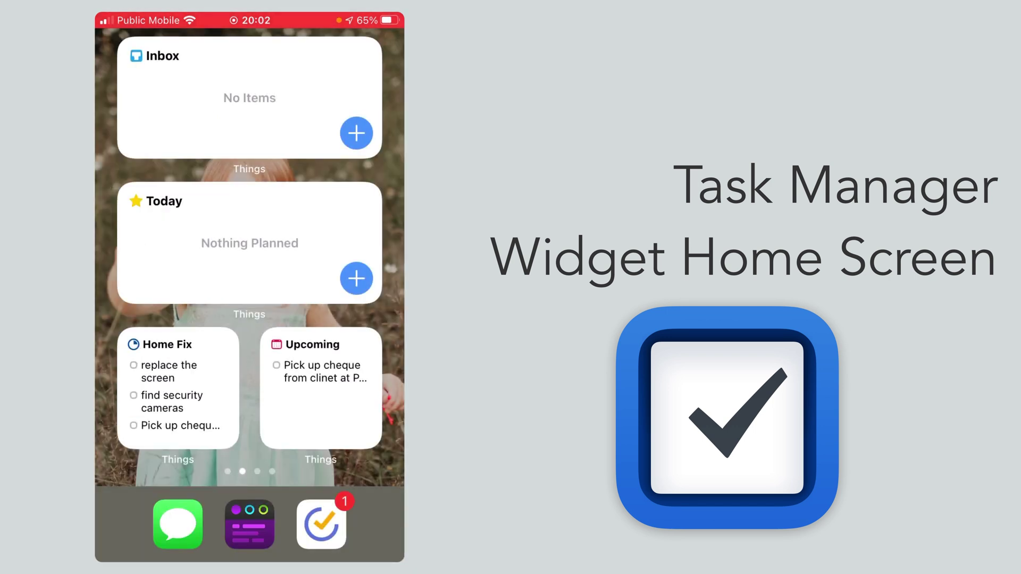
# Step: Capture a to-do named Task from the Today widget and confirm it landed in the Inbox
pyautogui.click(357, 279)
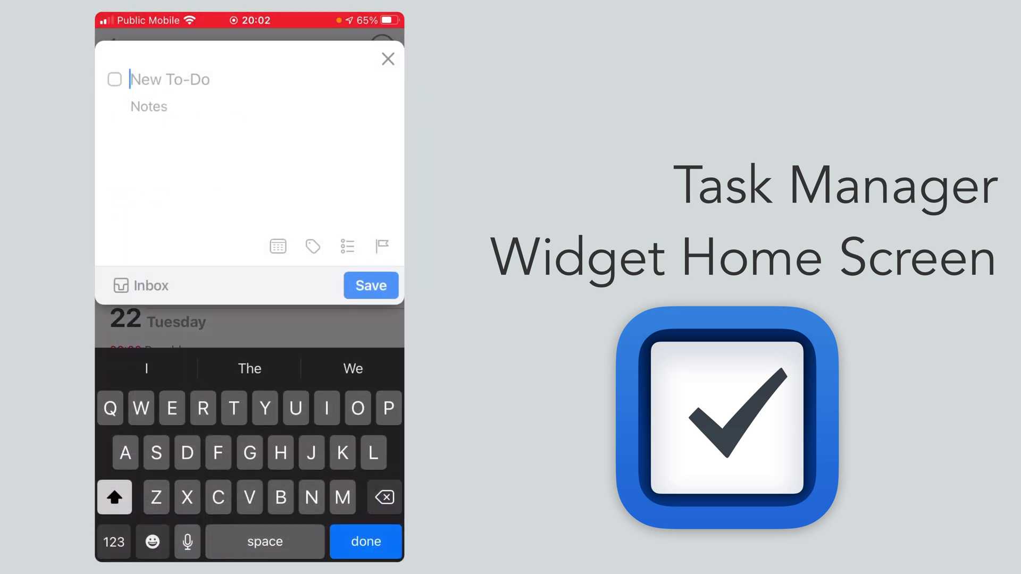
pyautogui.write('Task')
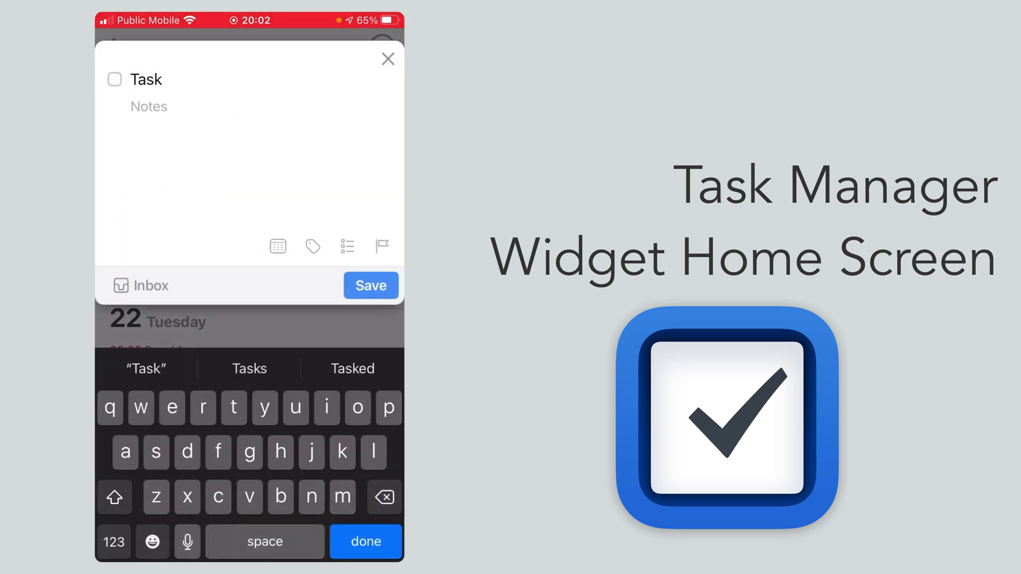
pyautogui.press('Return')
pyautogui.click(111, 47)
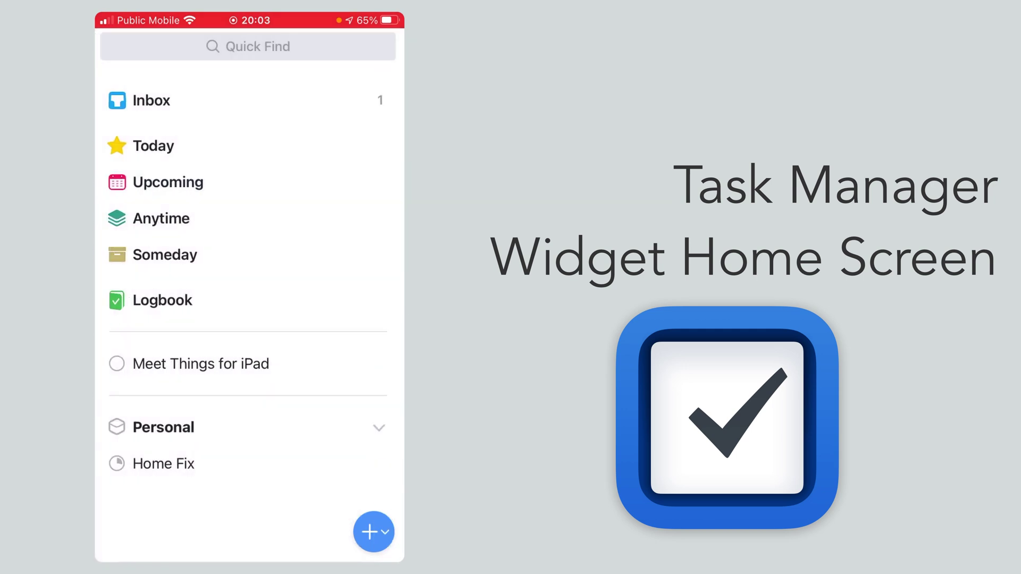
pyautogui.click(154, 145)
pyautogui.click(114, 46)
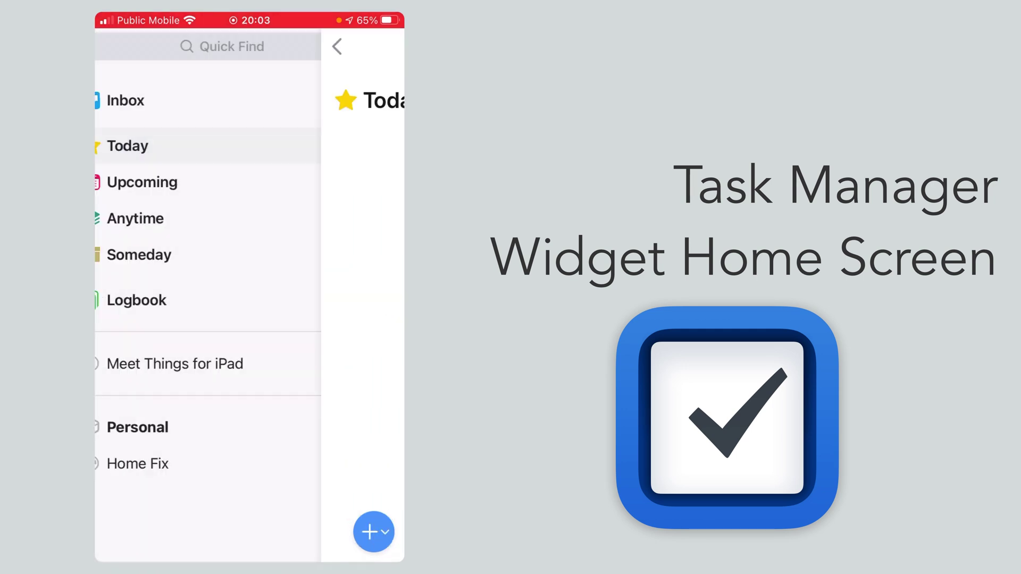
pyautogui.click(153, 100)
pyautogui.click(110, 45)
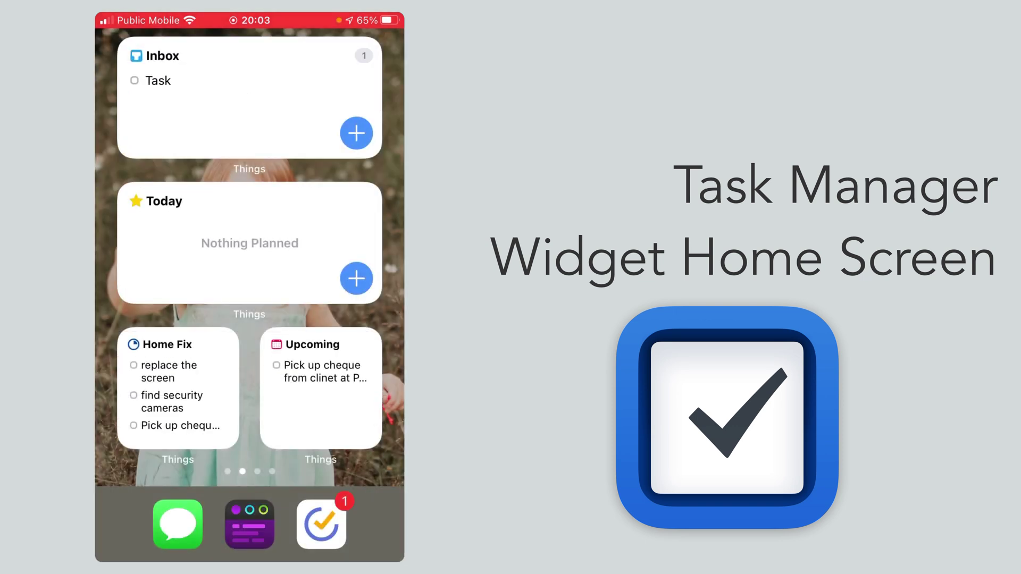
# Step: From the Inbox widget, create 'Date task' kept in Inbox and scheduled for Today
pyautogui.click(356, 133)
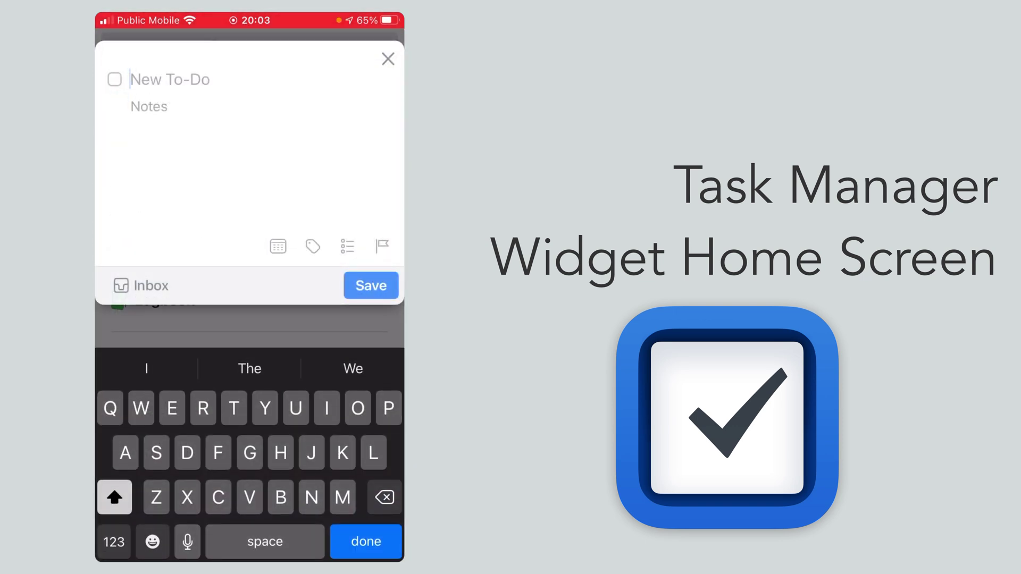
pyautogui.click(388, 58)
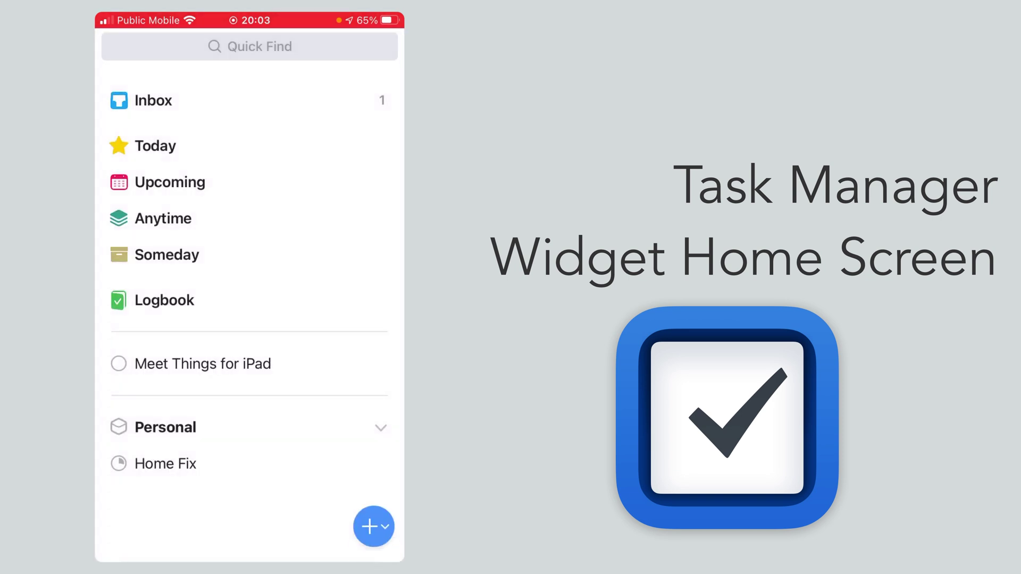
pyautogui.click(355, 133)
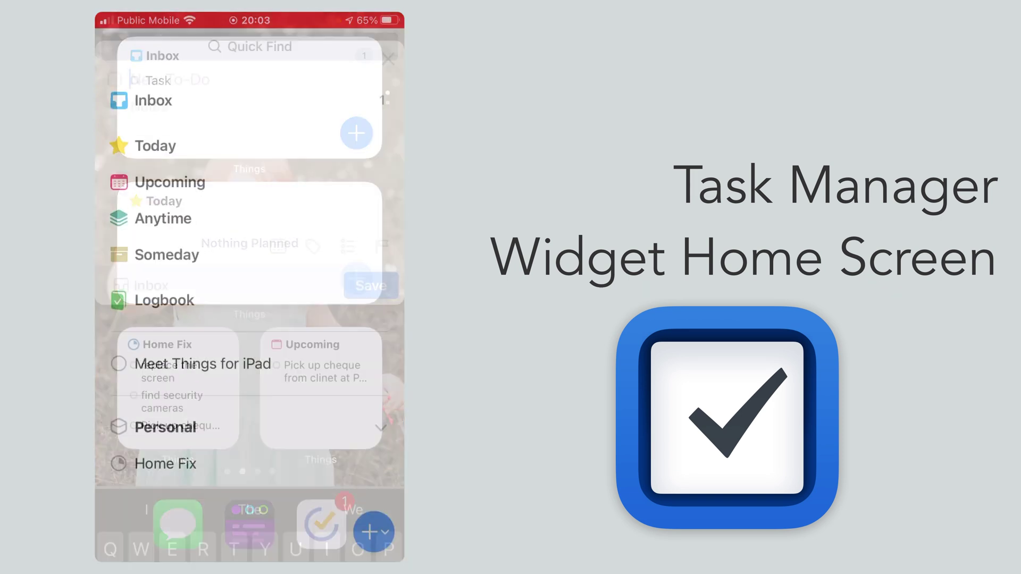
pyautogui.click(144, 285)
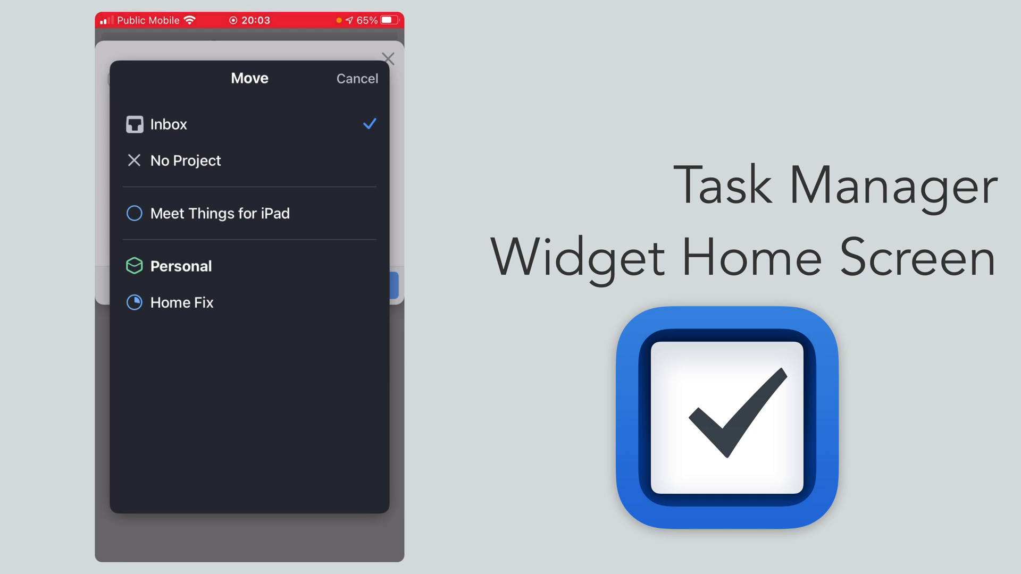
pyautogui.click(358, 78)
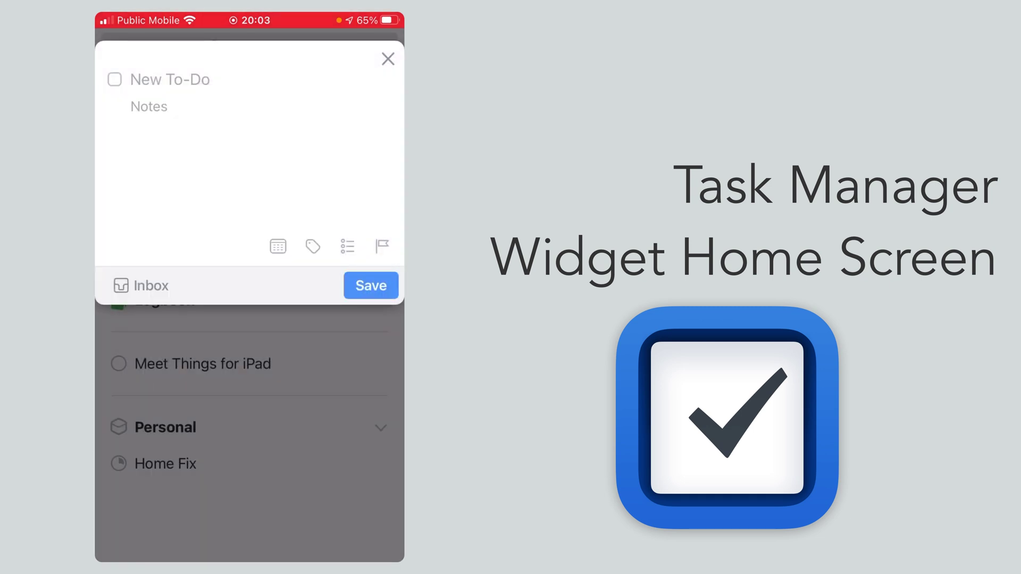
pyautogui.write('Dat')
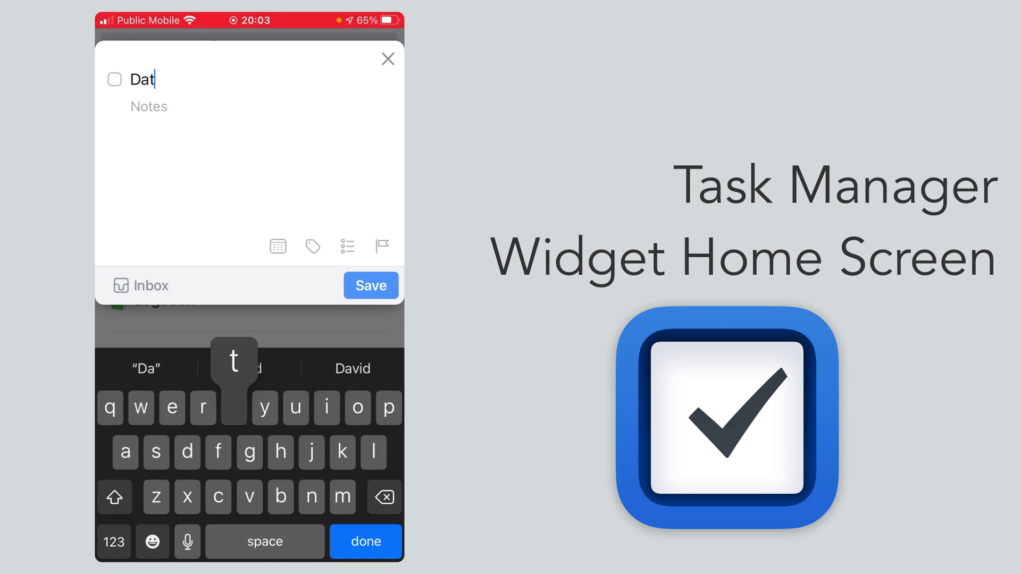
pyautogui.write('e task')
pyautogui.click(278, 245)
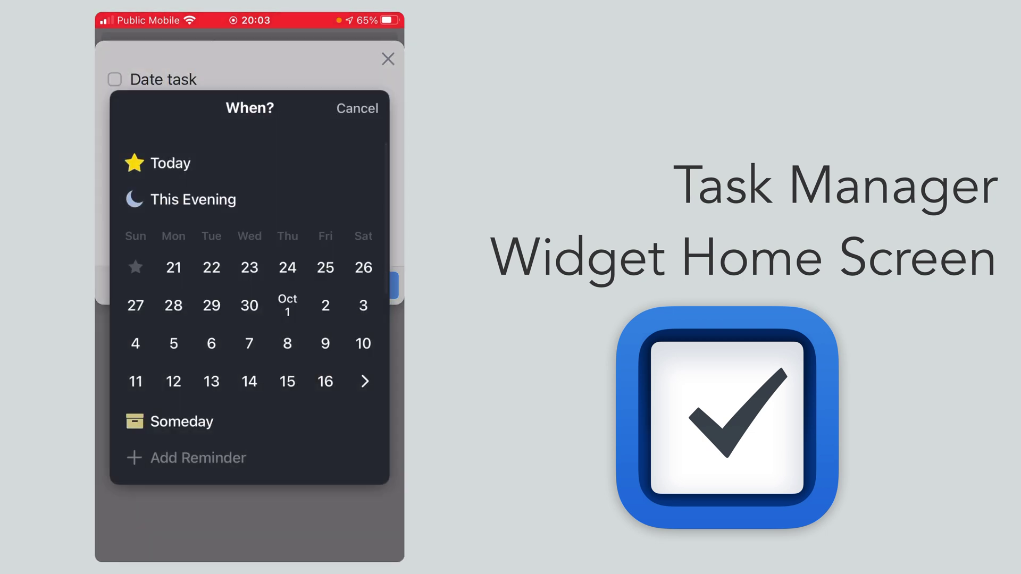
pyautogui.click(170, 163)
pyautogui.click(367, 285)
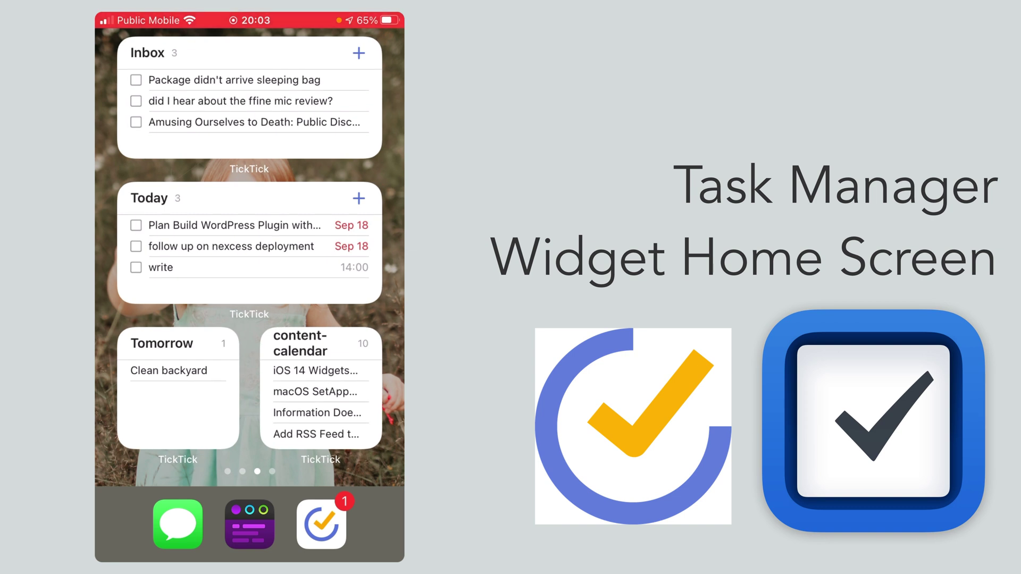
# Step: Quick-add a task named Task to TickTick's Inbox, then cancel a Today task at the date picker
pyautogui.click(359, 53)
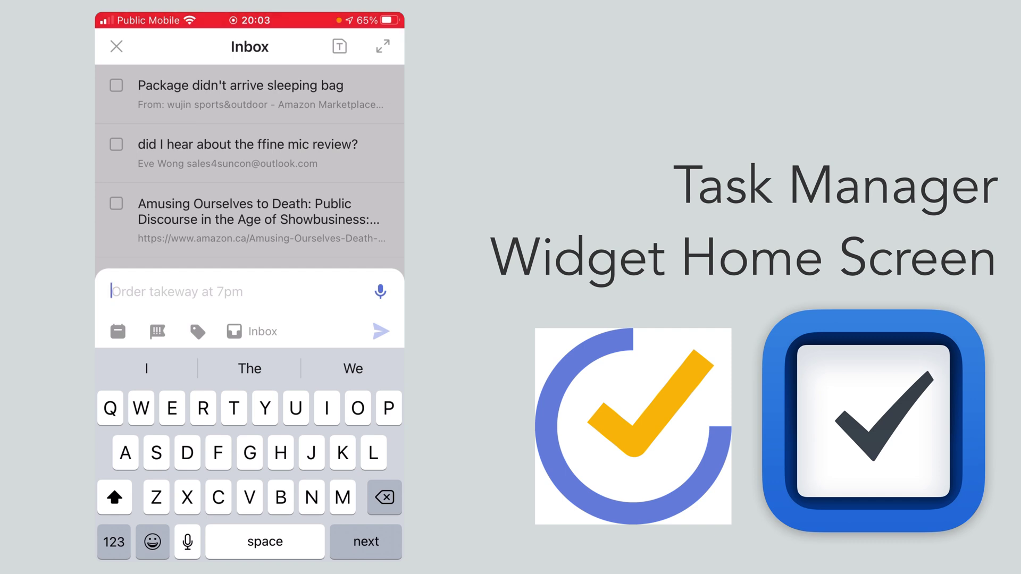
pyautogui.write('Task')
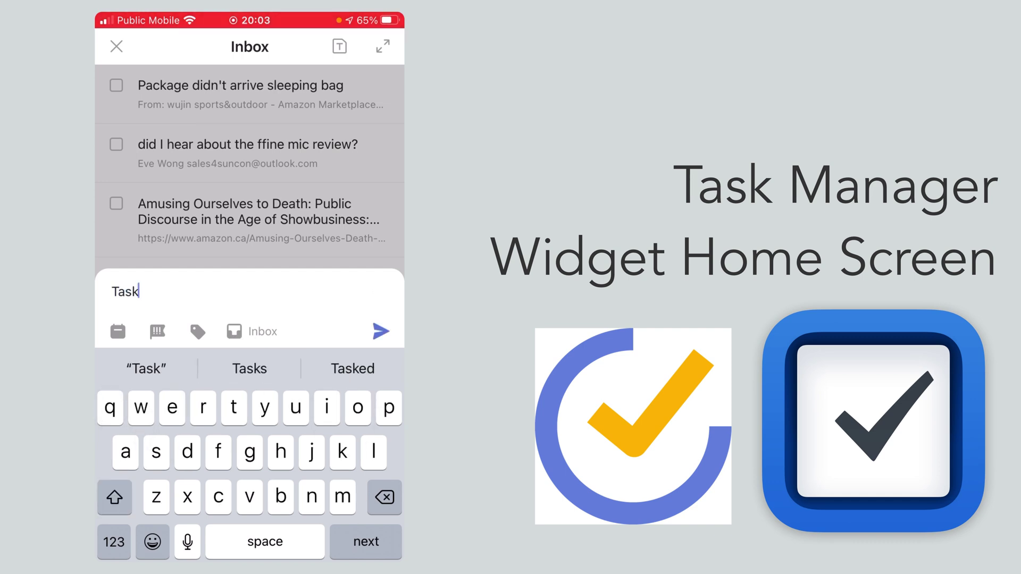
pyautogui.click(382, 331)
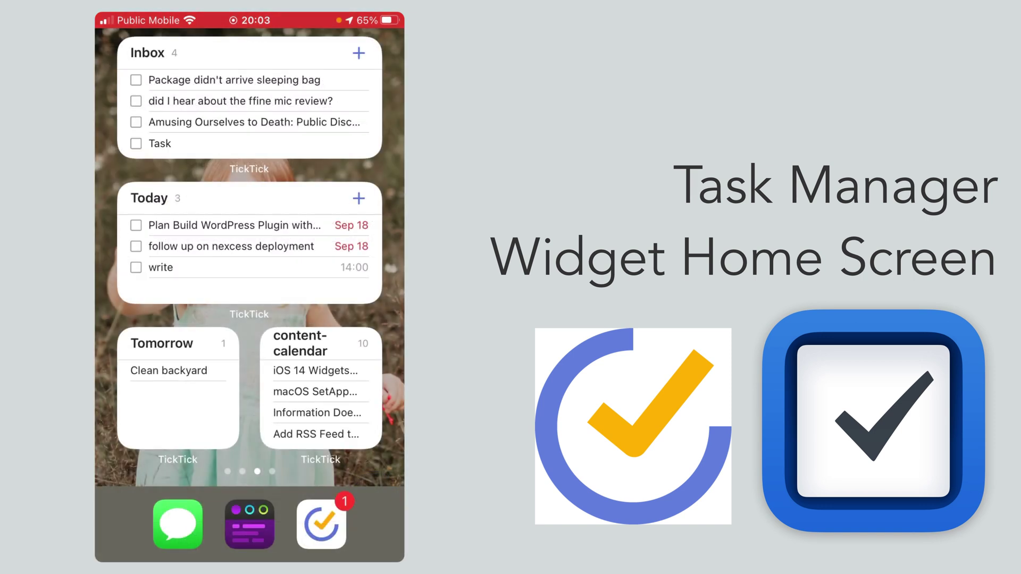
pyautogui.click(360, 198)
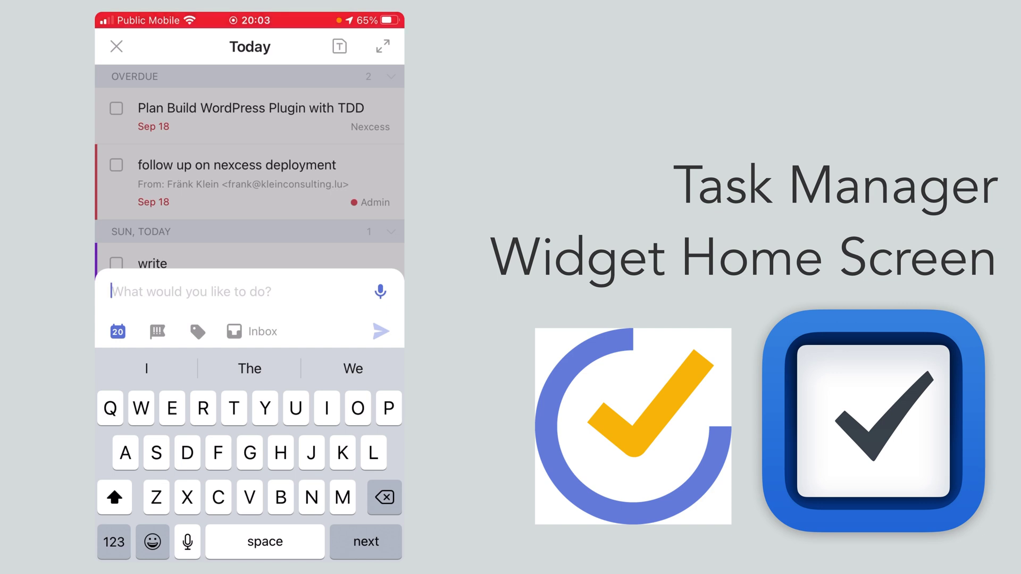
pyautogui.click(117, 331)
pyautogui.click(177, 510)
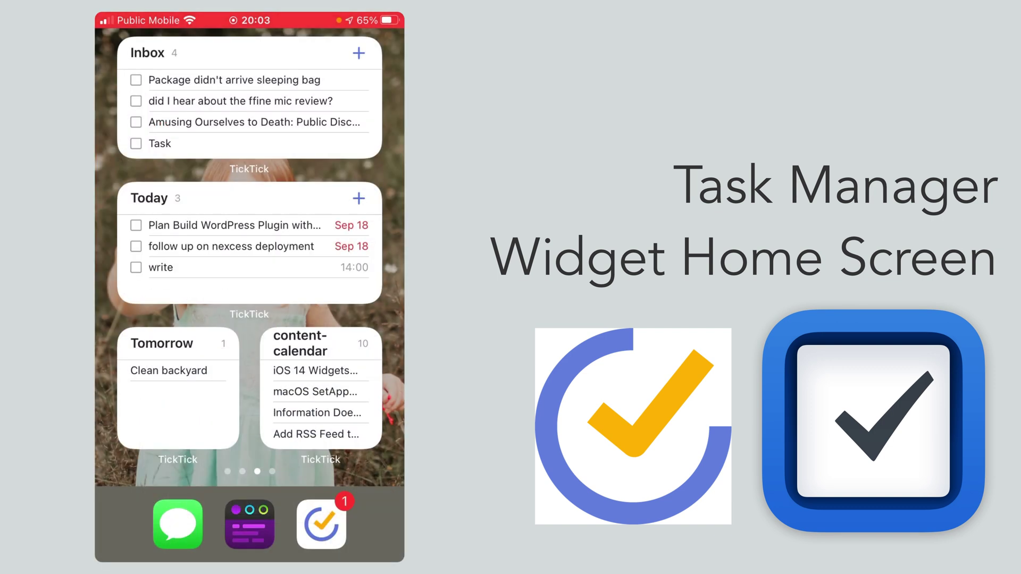
pyautogui.click(232, 225)
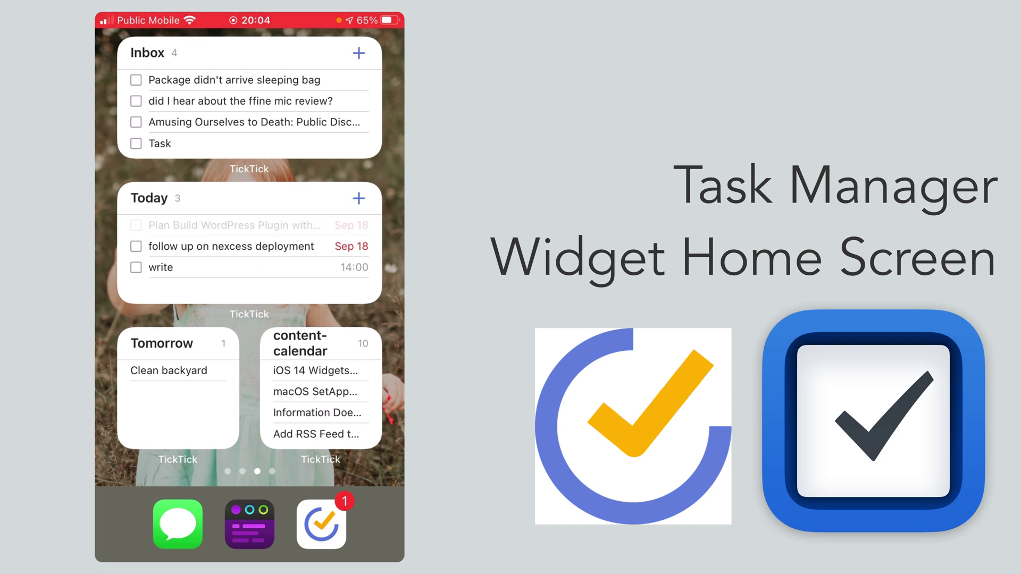
pyautogui.click(196, 336)
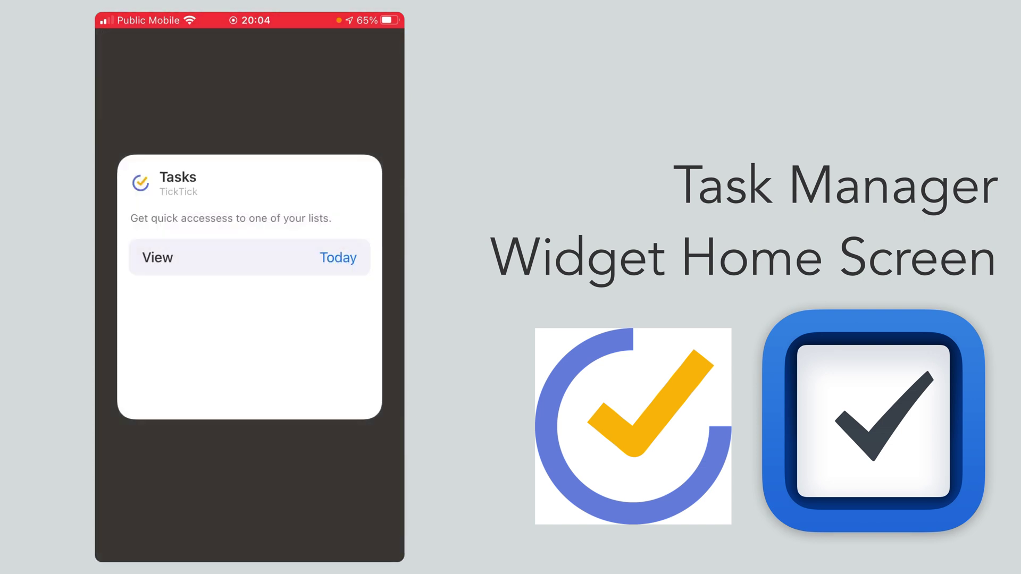
pyautogui.click(339, 257)
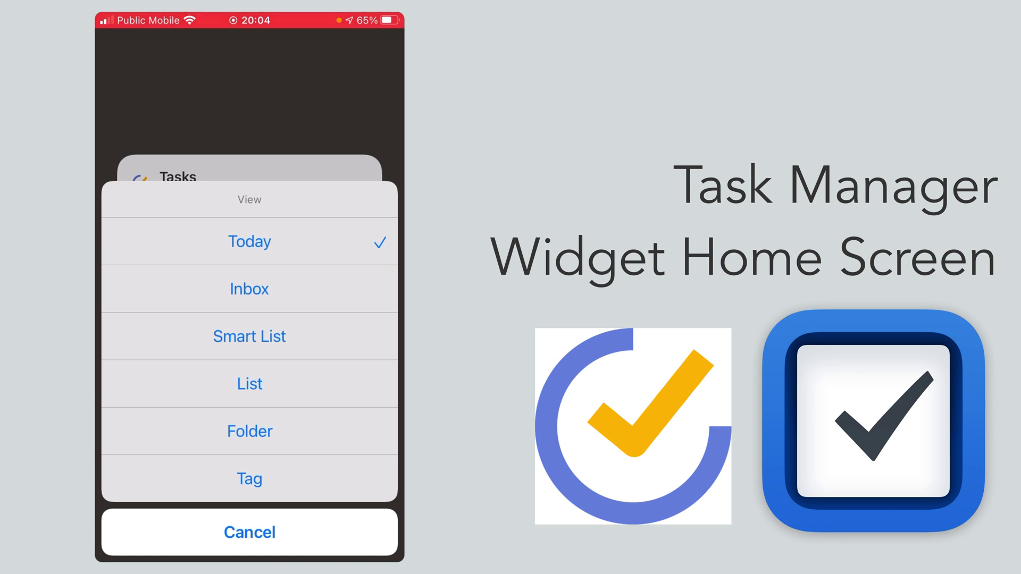
pyautogui.click(250, 384)
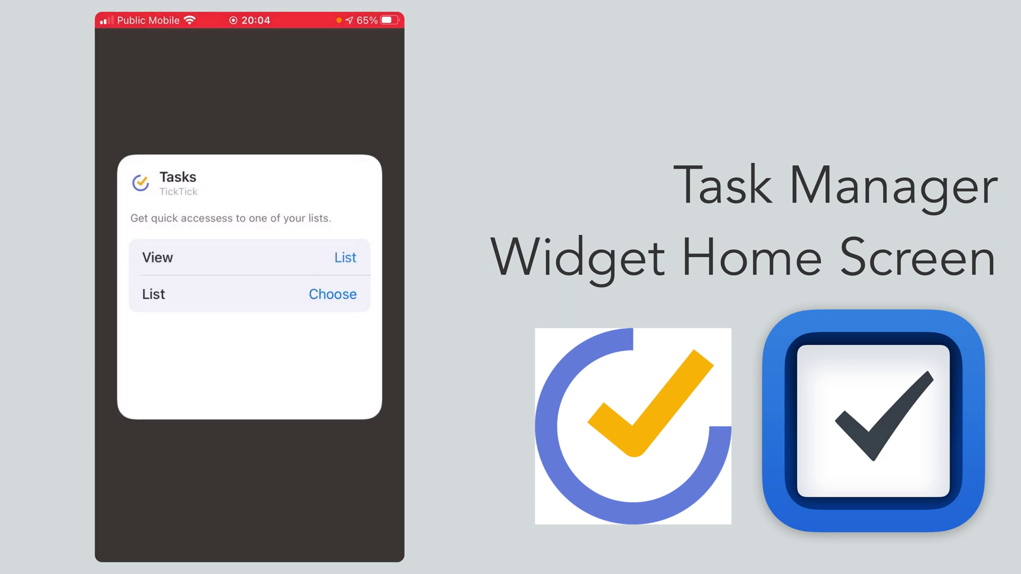
pyautogui.click(332, 294)
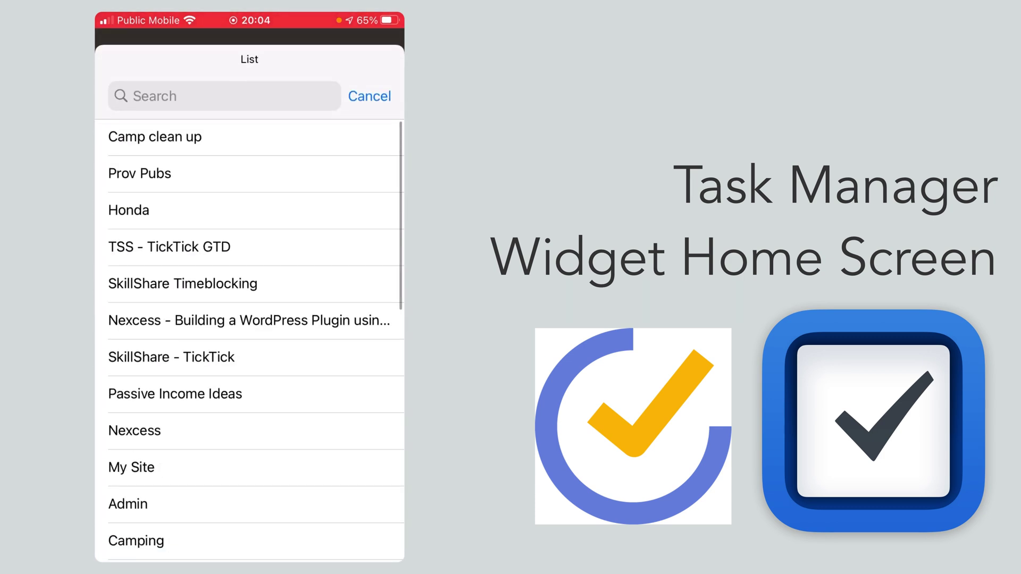
pyautogui.click(129, 210)
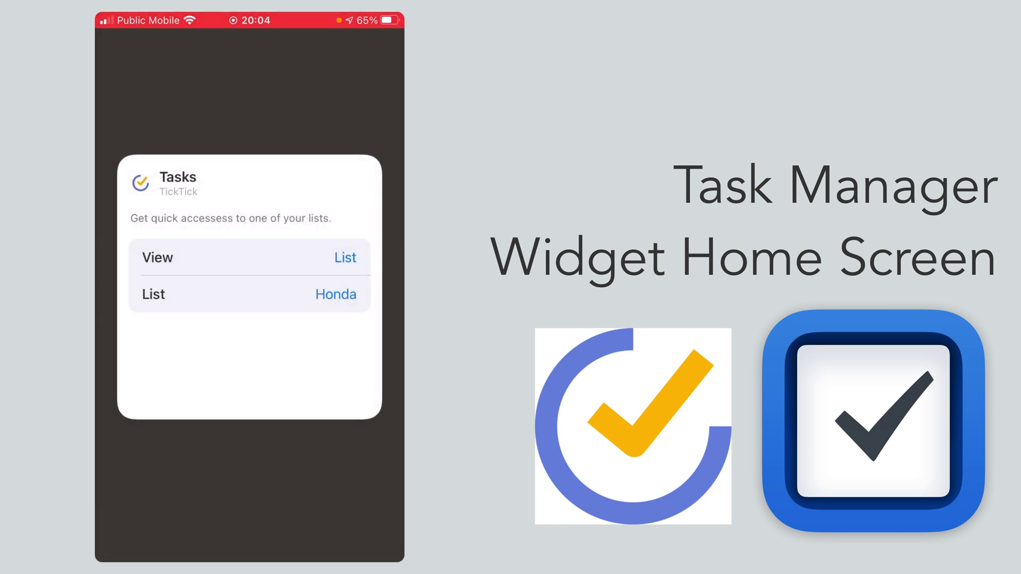
pyautogui.click(358, 198)
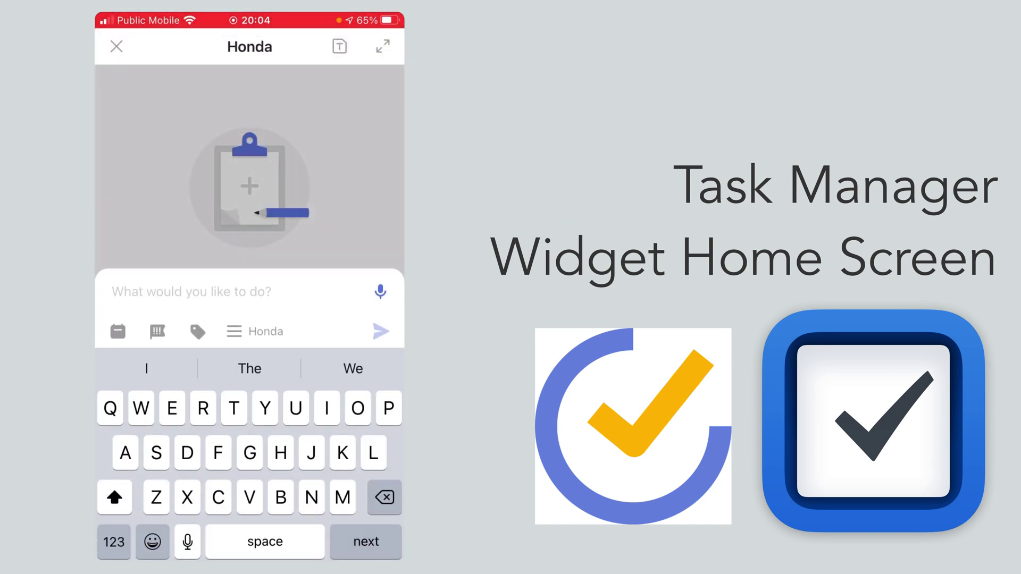
pyautogui.write('~')
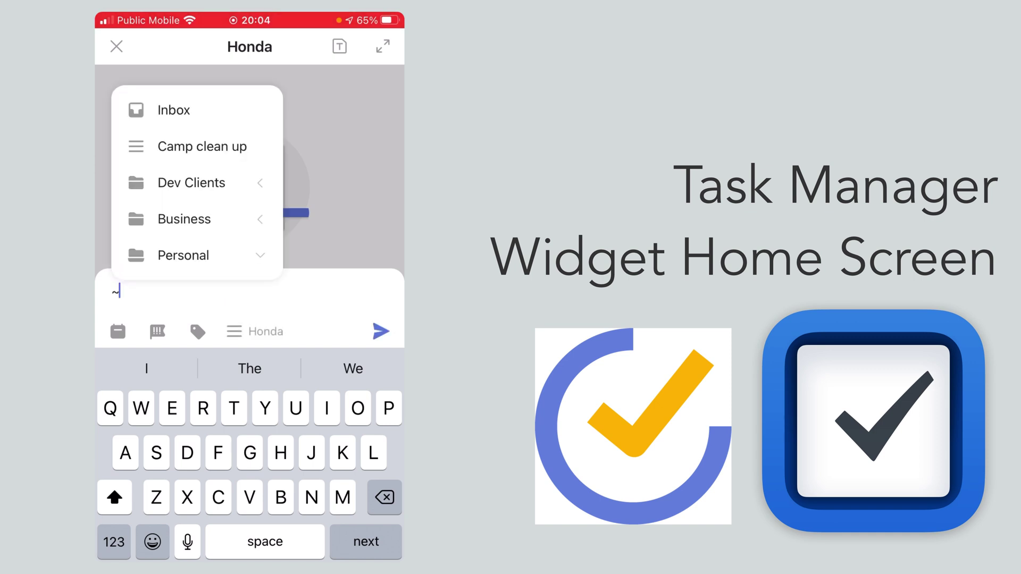
pyautogui.press('BackSpace')
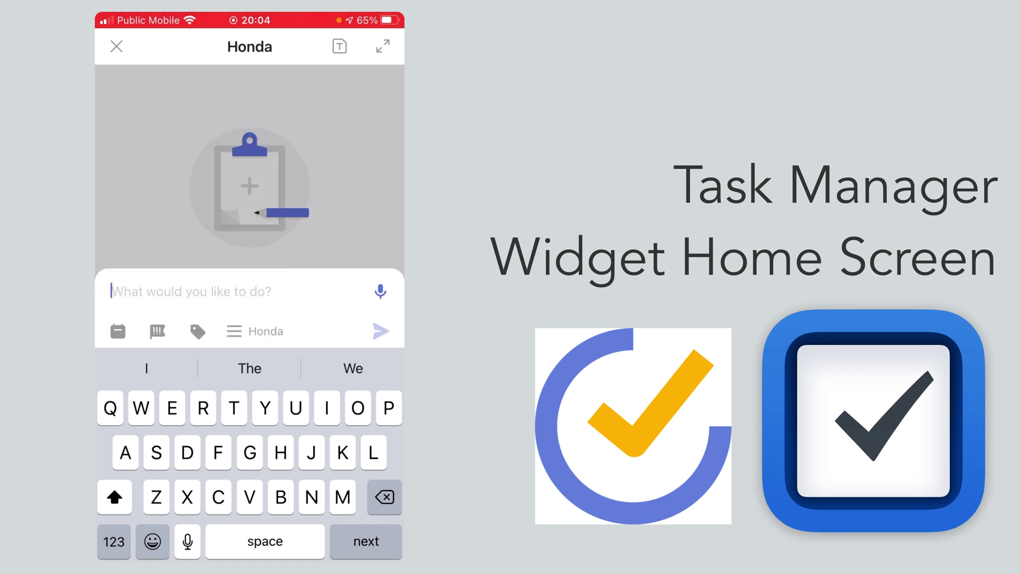
pyautogui.click(117, 46)
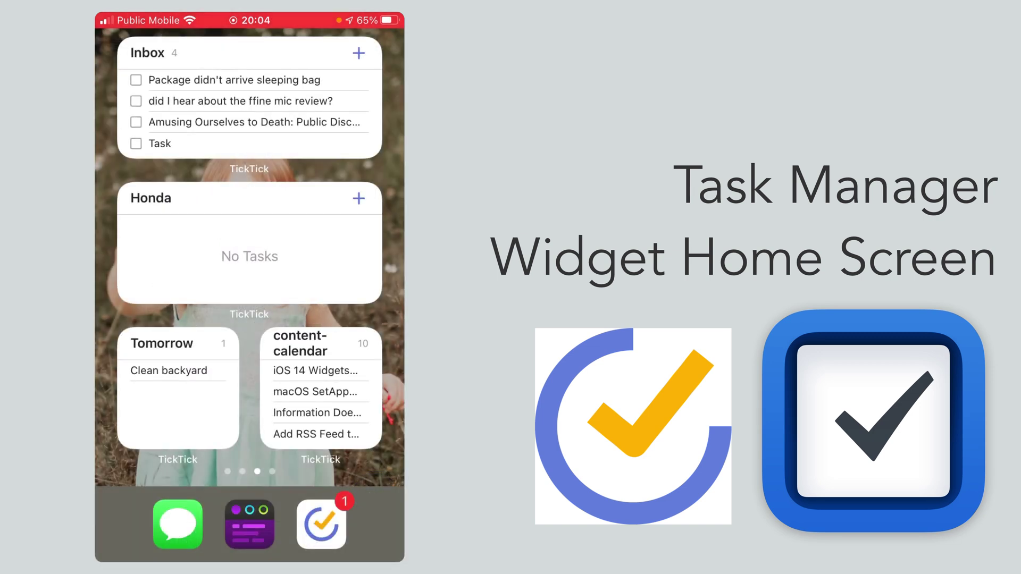
pyautogui.click(249, 243)
pyautogui.click(197, 335)
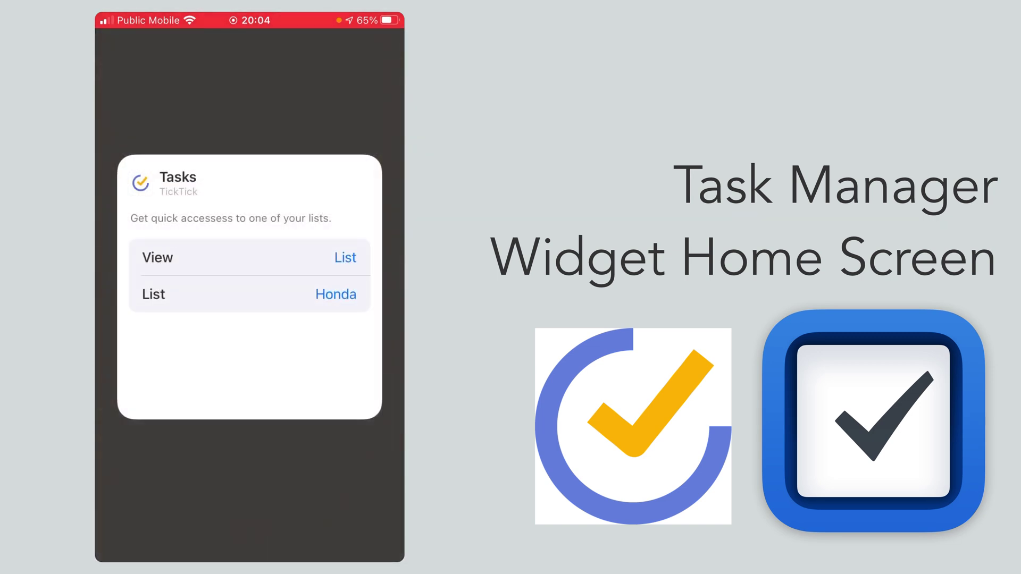
pyautogui.click(346, 257)
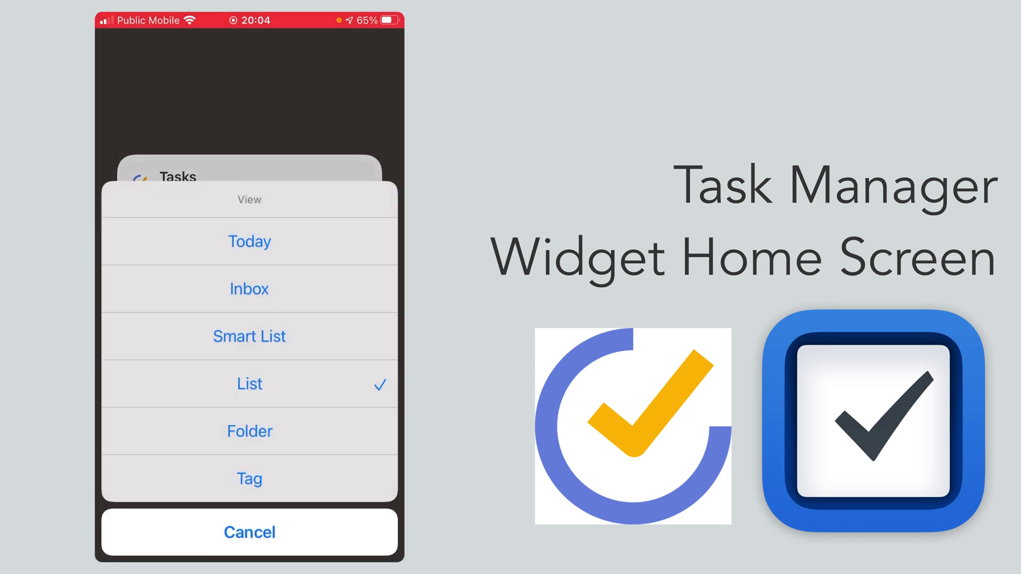
pyautogui.click(249, 241)
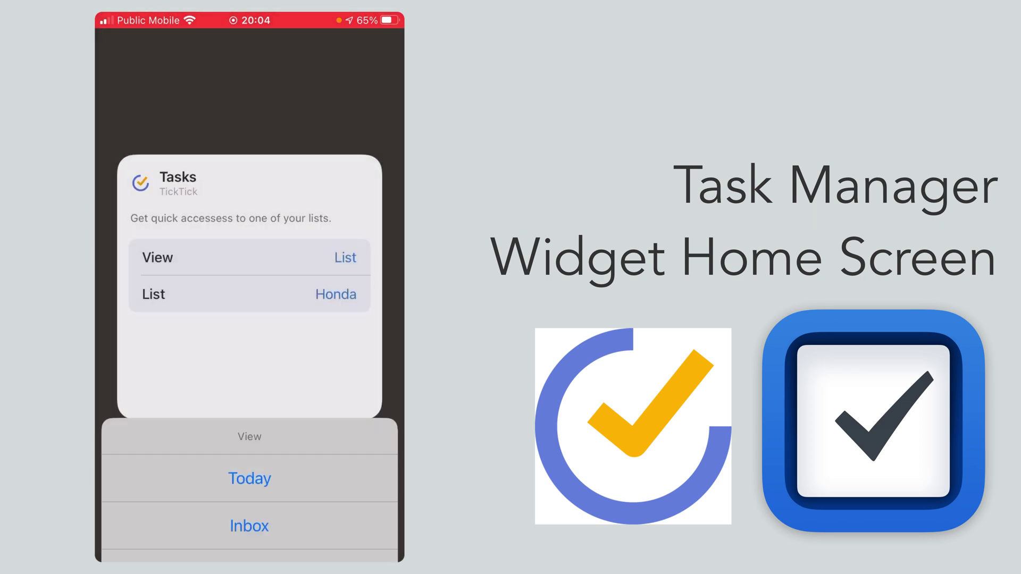
pyautogui.click(250, 494)
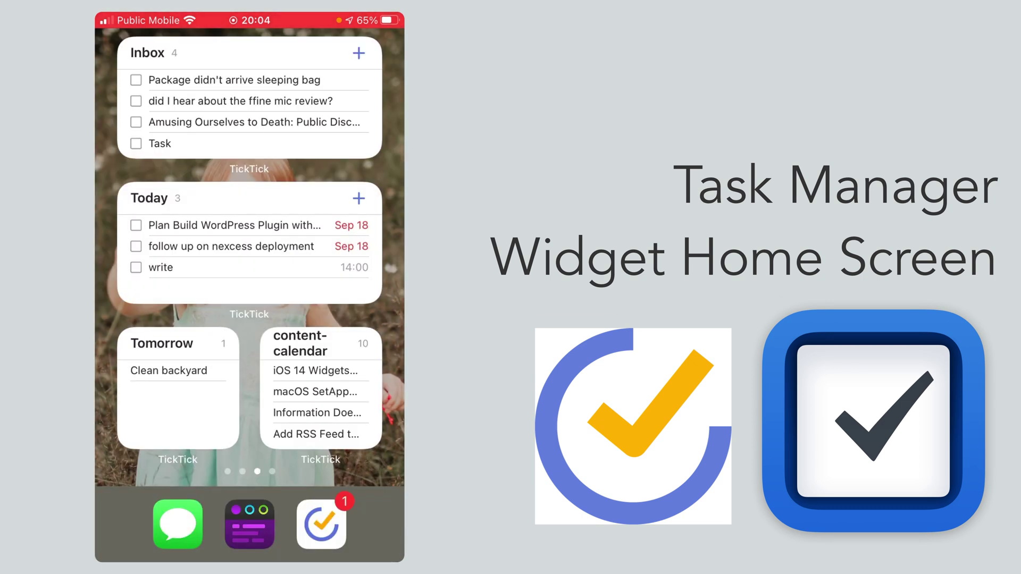
pyautogui.click(160, 145)
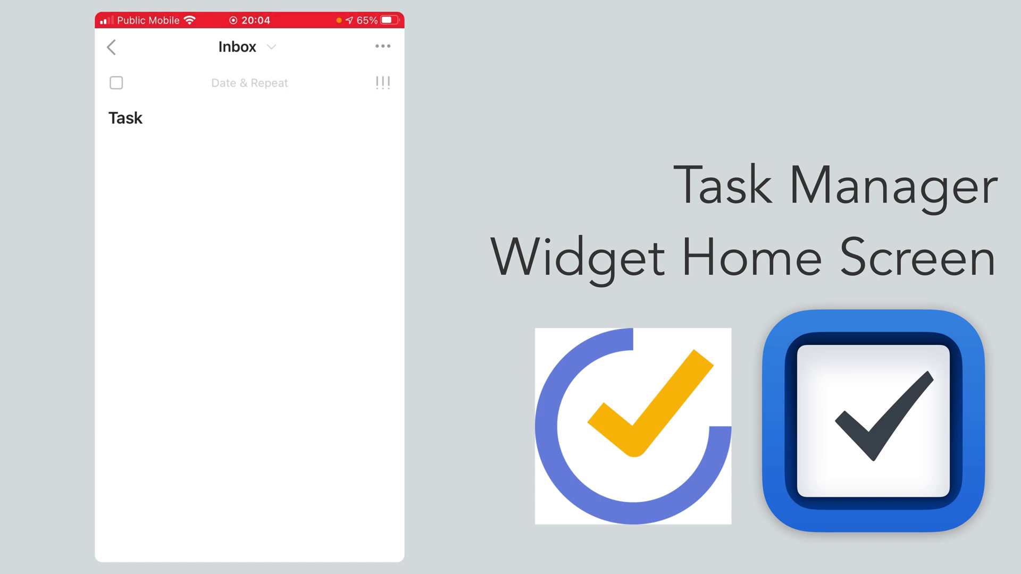
# Step: Check off the waiting inbox task and review Things' Today list before going home
pyautogui.click(116, 82)
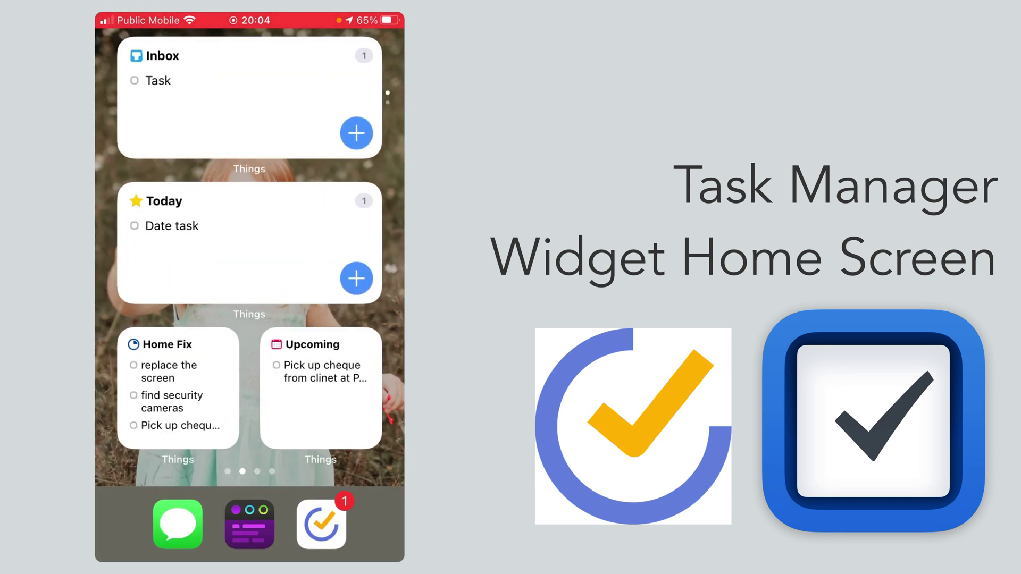
pyautogui.click(172, 226)
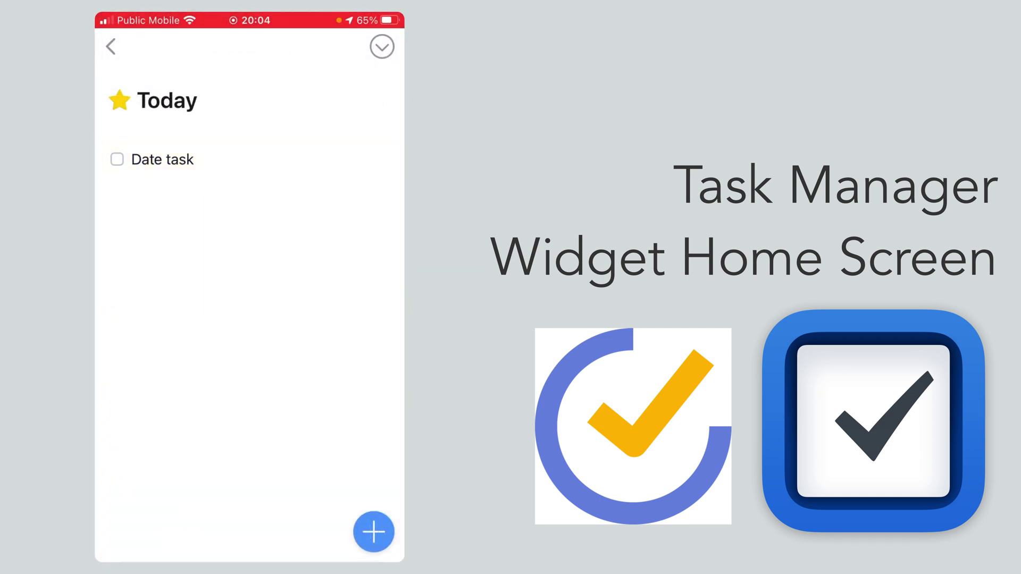
pyautogui.click(110, 47)
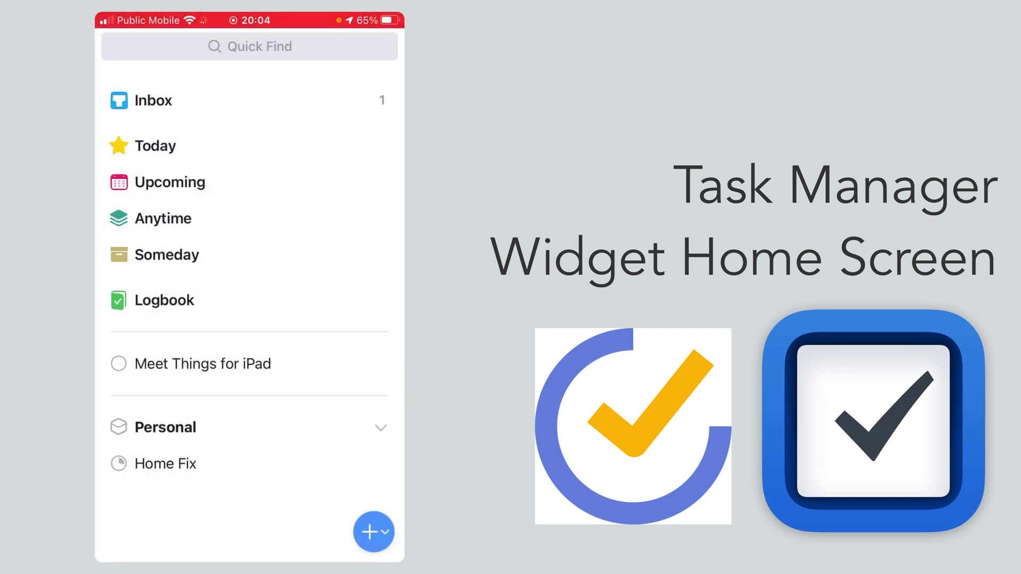
pyautogui.moveTo(249, 559); pyautogui.dragTo(249, 360)
# Step: Complete Task in the Things Inbox so the widget empties, then return to the first home page
pyautogui.click(158, 80)
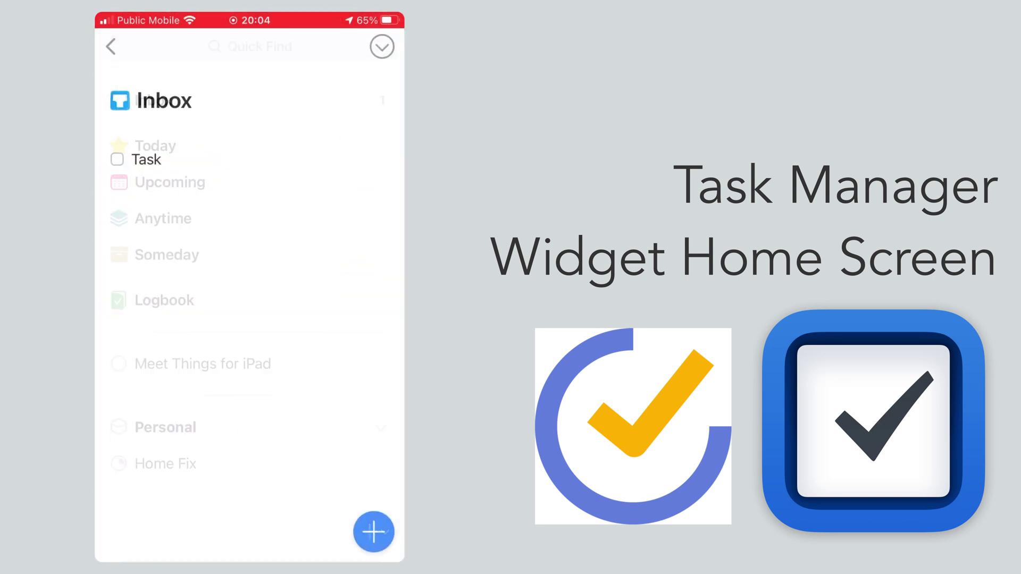
pyautogui.click(117, 159)
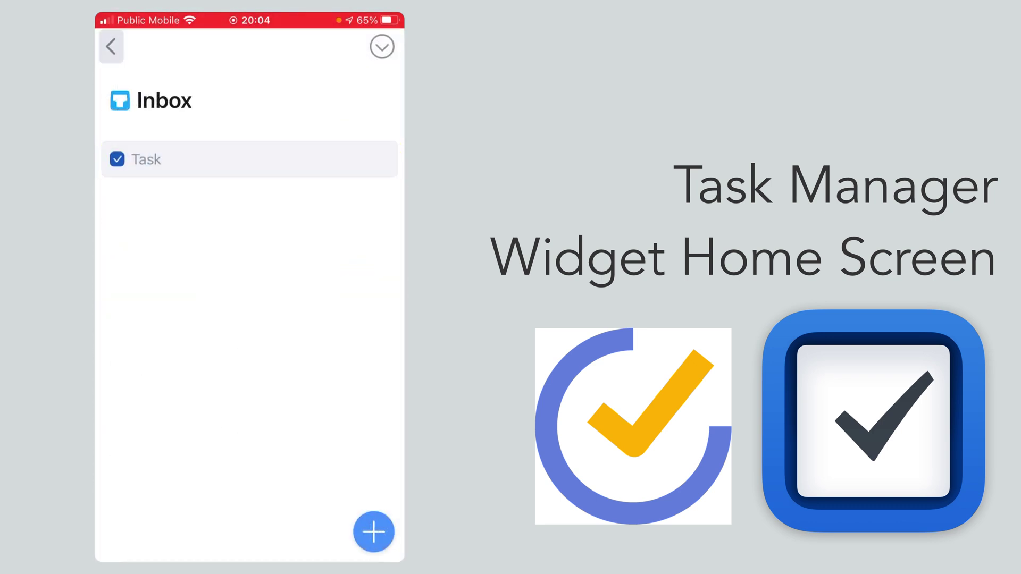
pyautogui.click(111, 46)
pyautogui.moveTo(249, 558); pyautogui.dragTo(249, 359)
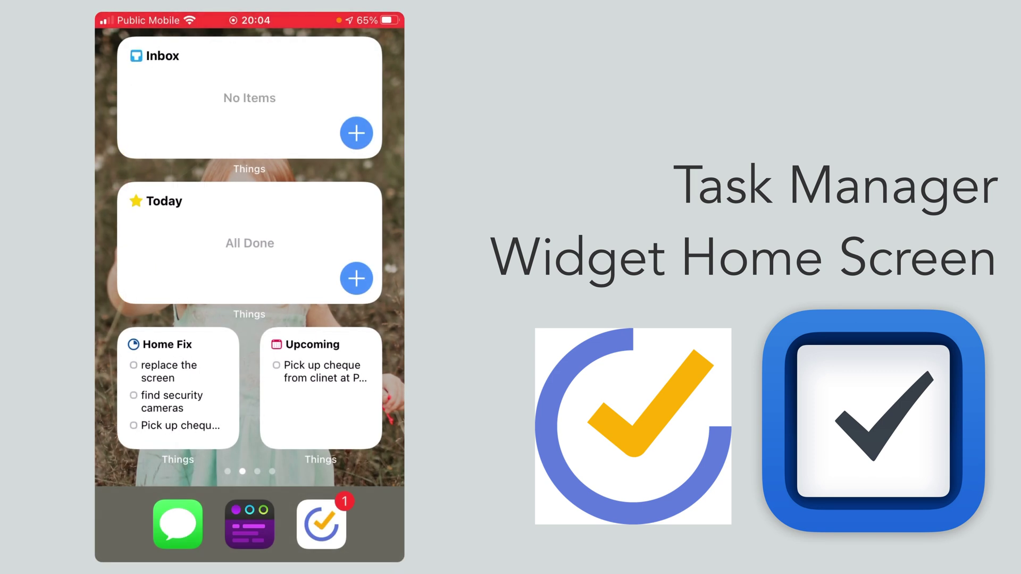
pyautogui.moveTo(143, 239); pyautogui.dragTo(359, 240)
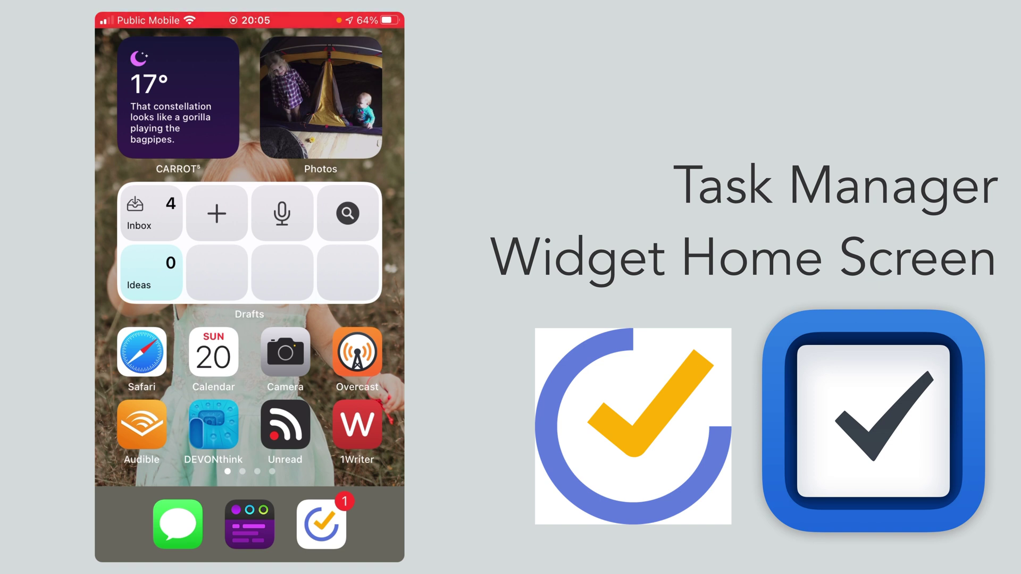
# Step: Swipe through the home pages to land on the TickTick widgets for Inbox, Today, Tomorrow and content-calendar
pyautogui.moveTo(359, 239); pyautogui.dragTo(143, 239)
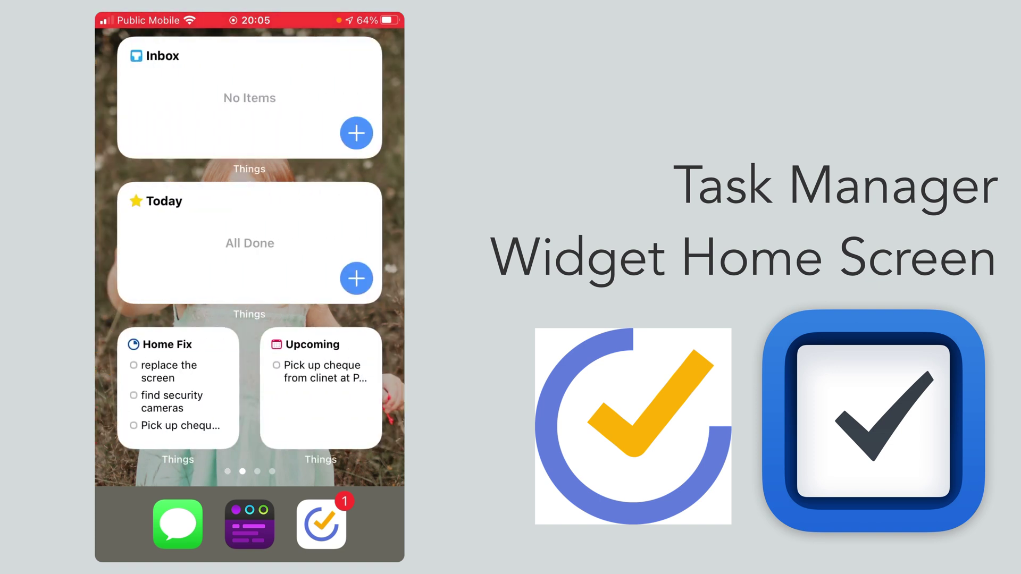
pyautogui.moveTo(359, 240); pyautogui.dragTo(144, 240)
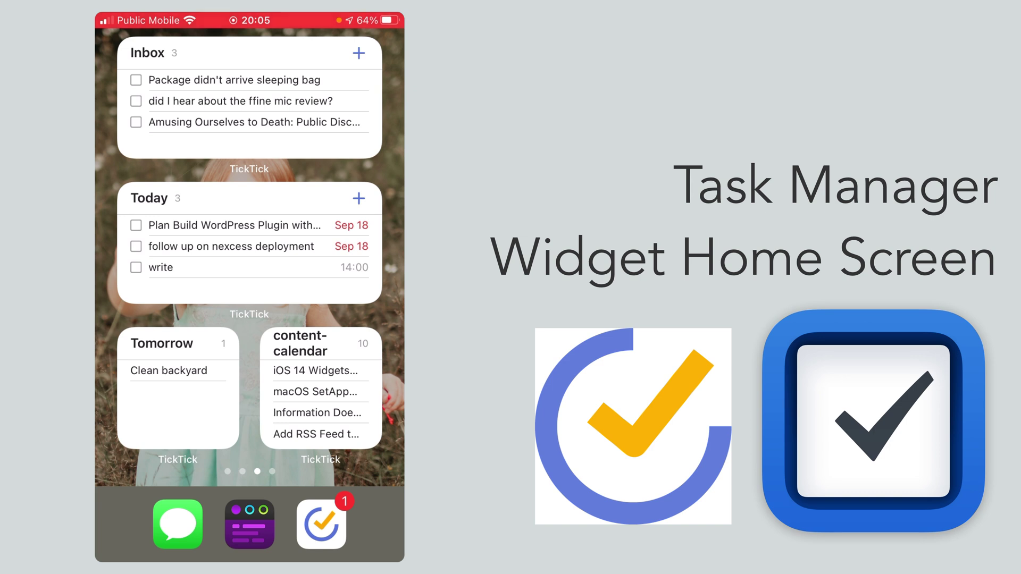